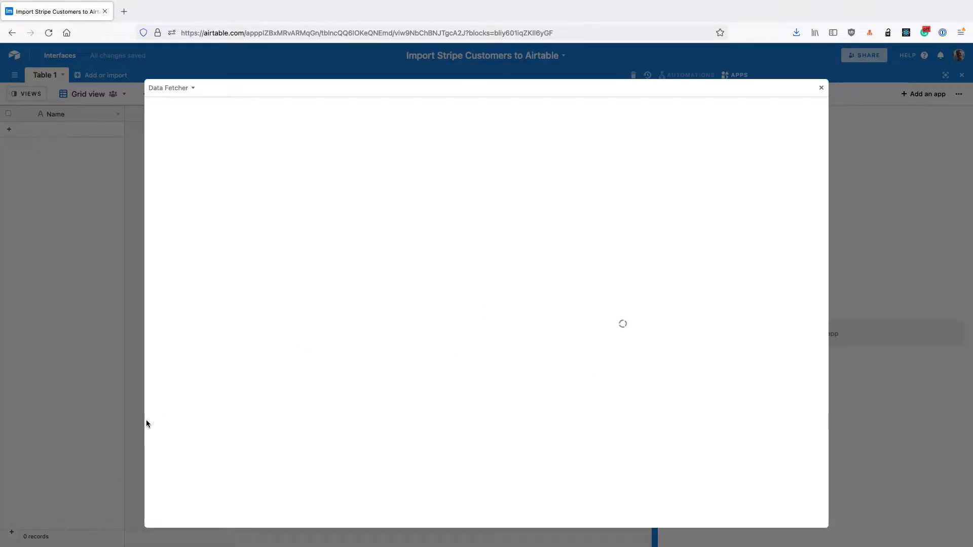
Paste the account password and sign in to the Data Fetcher account
click(171, 515)
key(super+v)
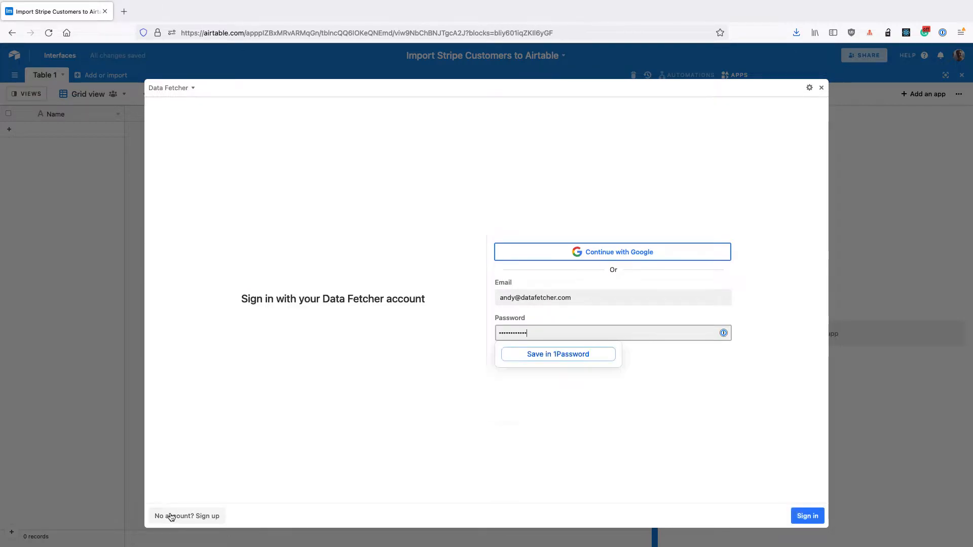
key(Return)
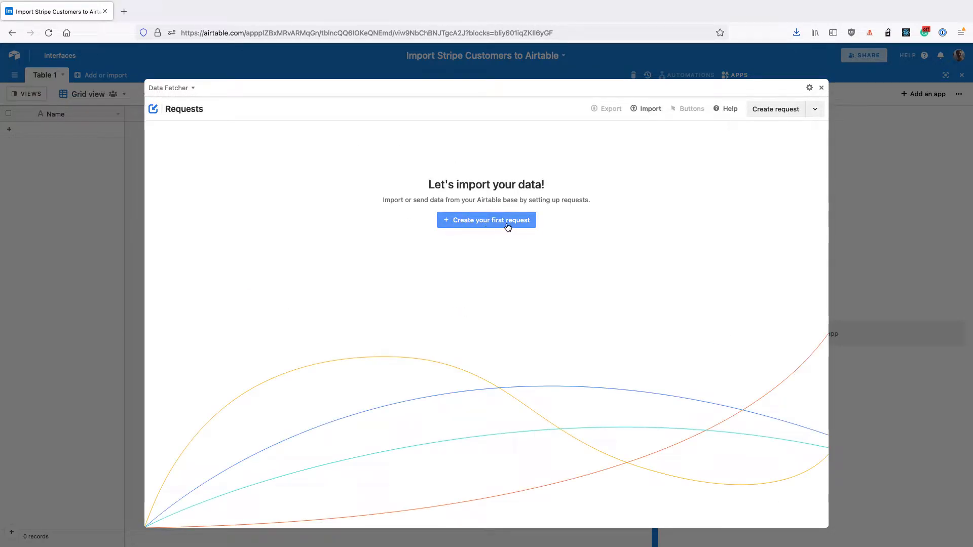
Create the first request and choose Stripe as its application
click(478, 226)
text(Str)
click(184, 181)
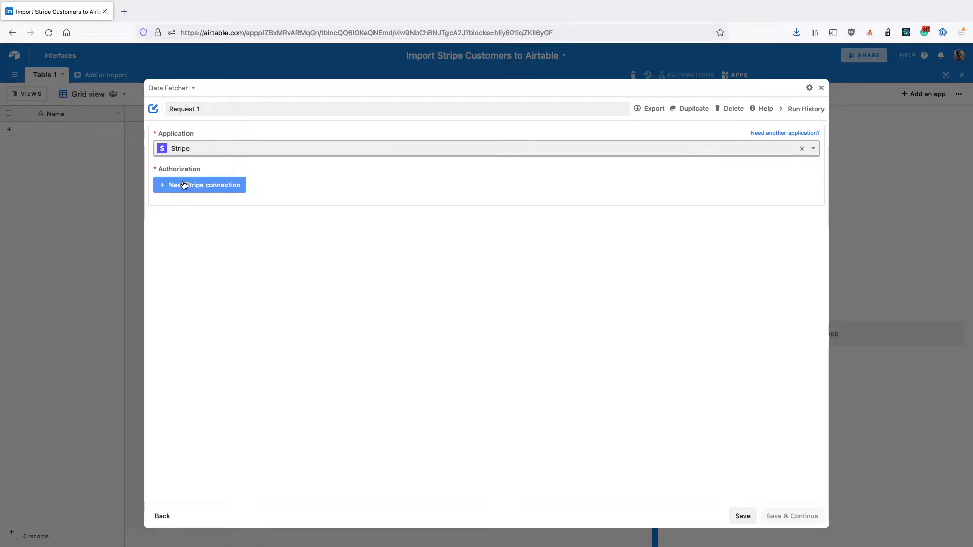
Start a new Stripe connection and select the Data Fetcher (non prod.) account to connect
click(199, 186)
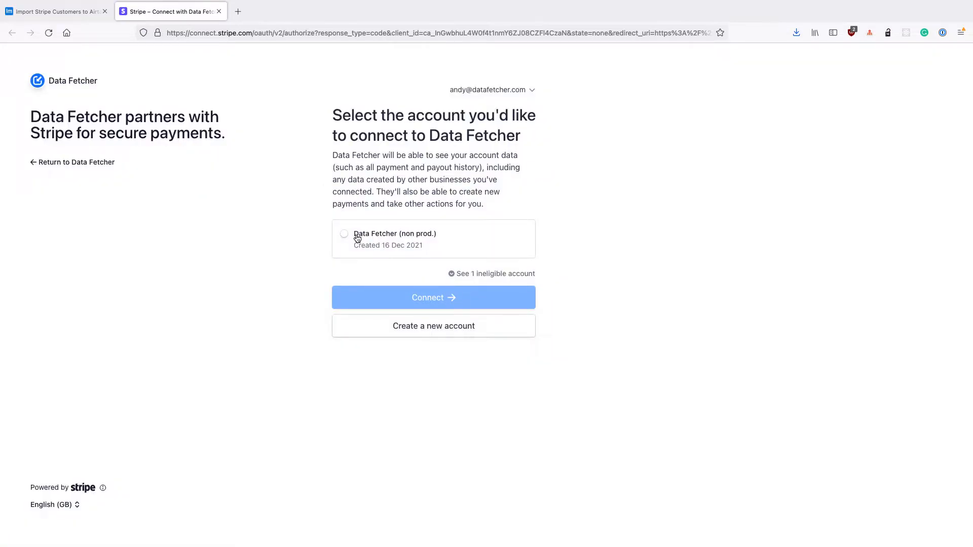
click(345, 236)
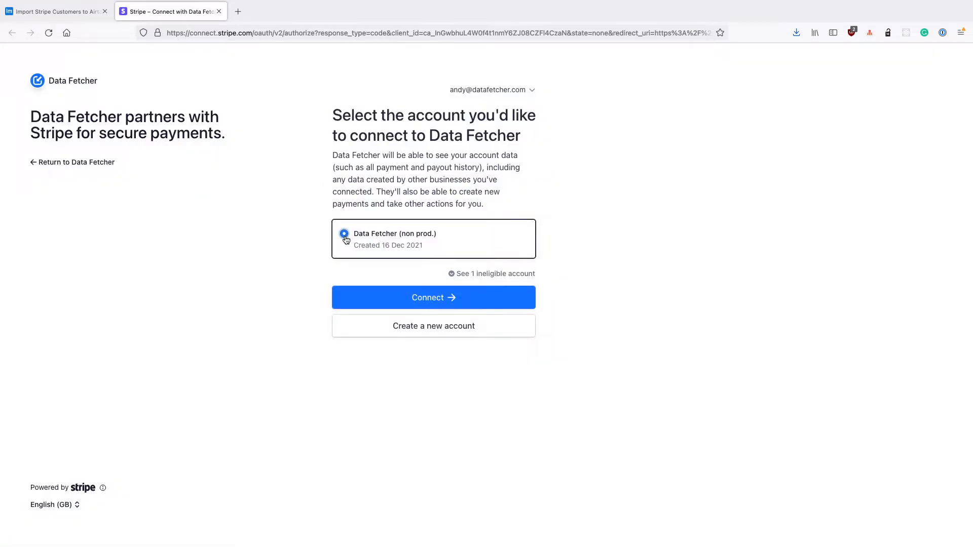
click(389, 290)
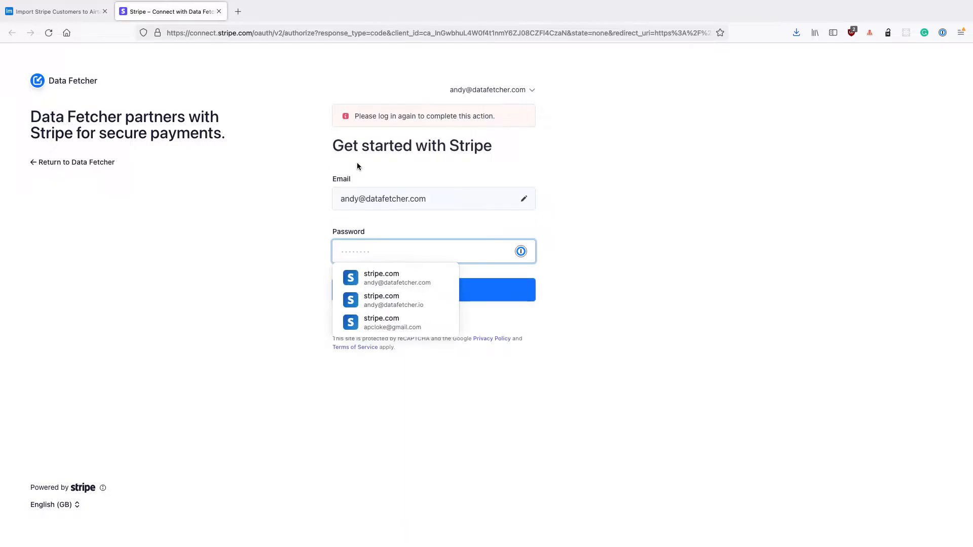
Log in to Stripe with the saved account password and connect the selected account
click(379, 274)
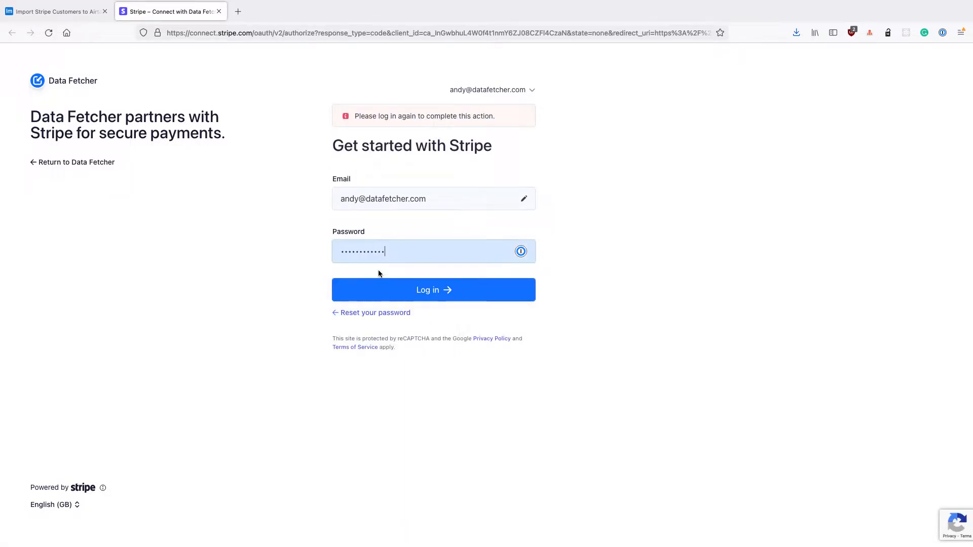
key(Return)
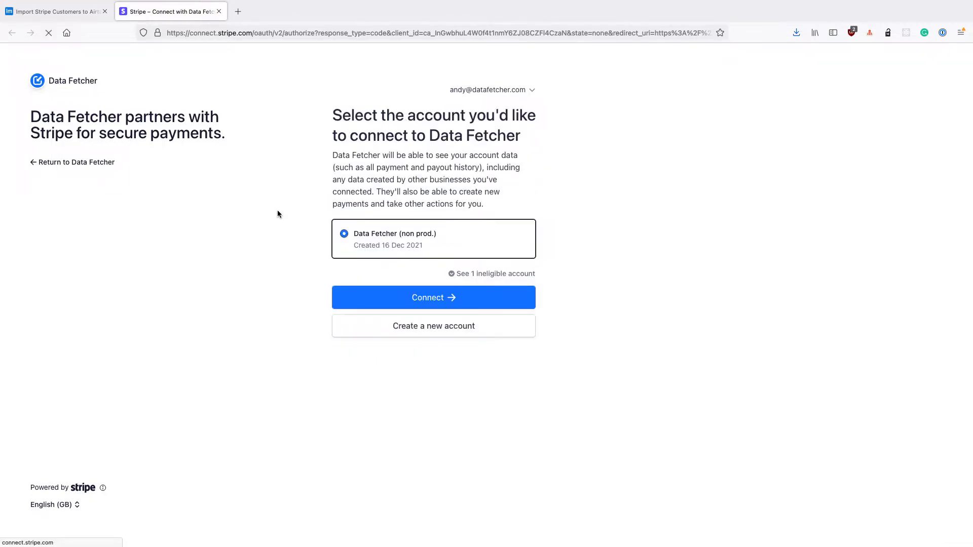
click(435, 302)
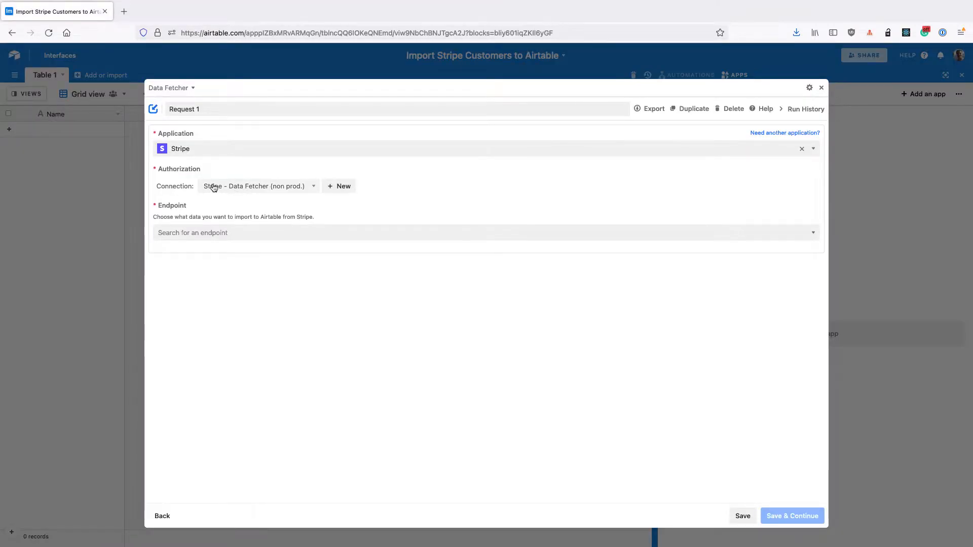
Search the endpoints for customers and set the endpoint to List all customers
click(201, 233)
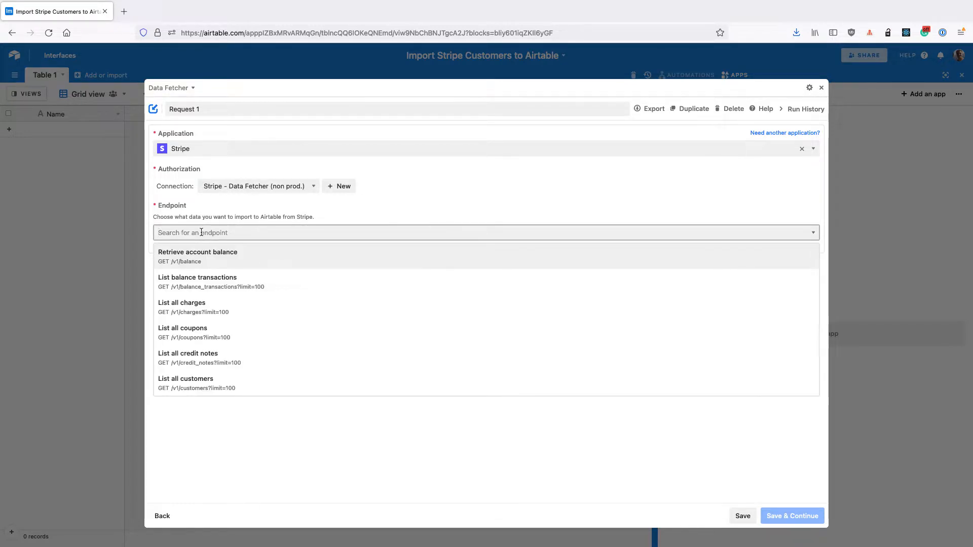
text(cust)
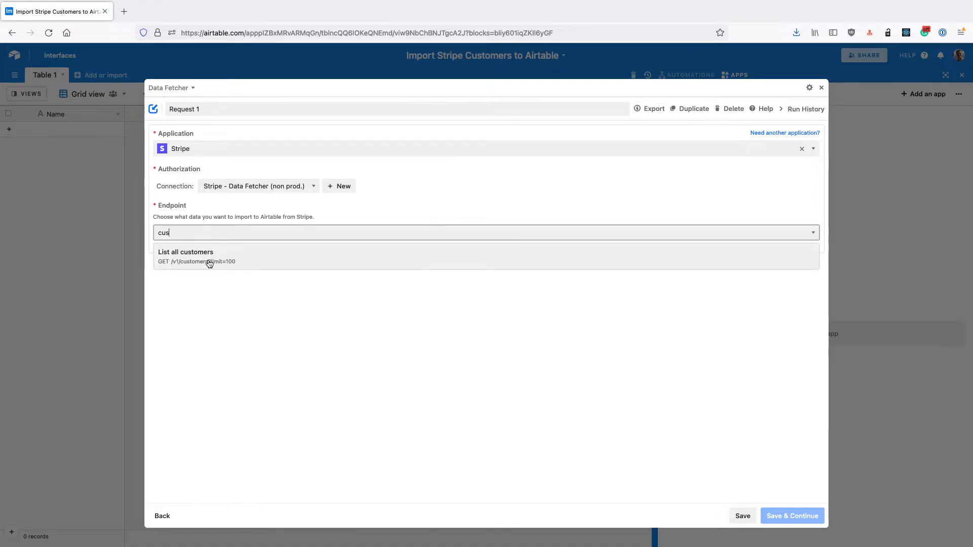
click(217, 256)
Rename the request Fetch Customers and save it to continue
click(226, 109)
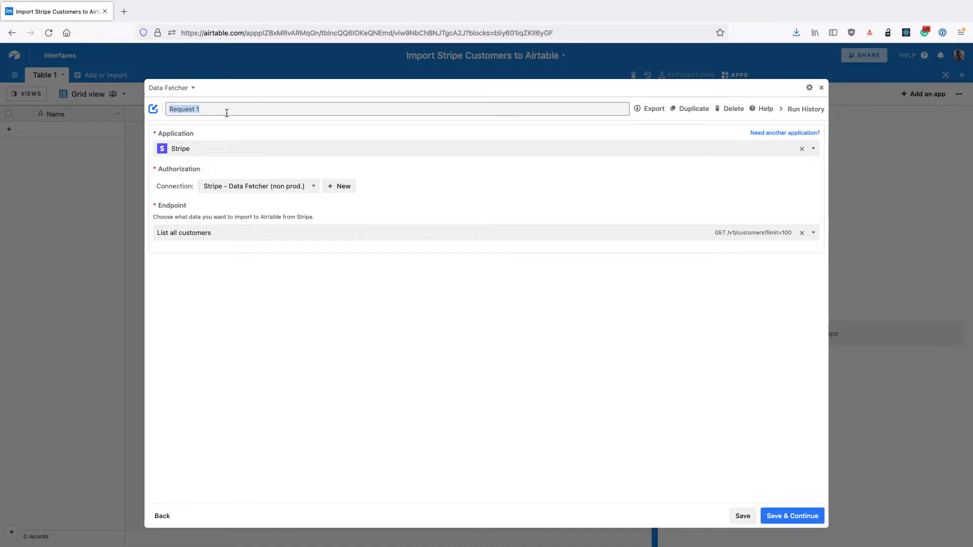
text(Fetch Customers)
click(792, 516)
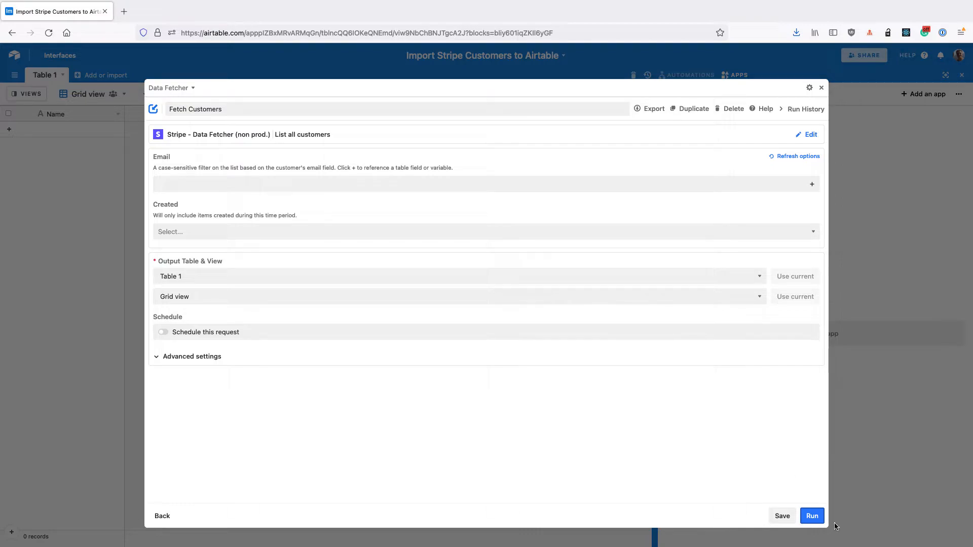
Run the request, opting to hide the output-table warning in future, and continue
click(812, 517)
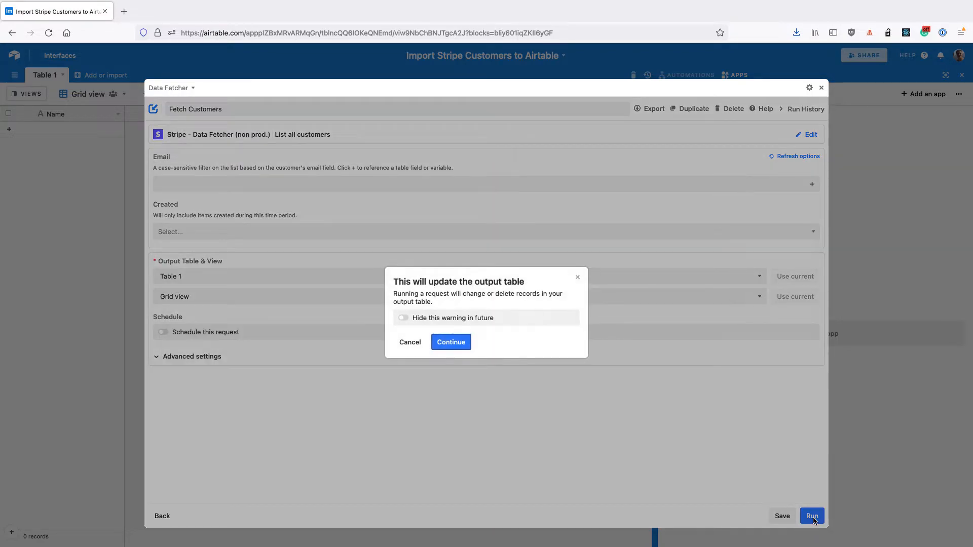
click(428, 320)
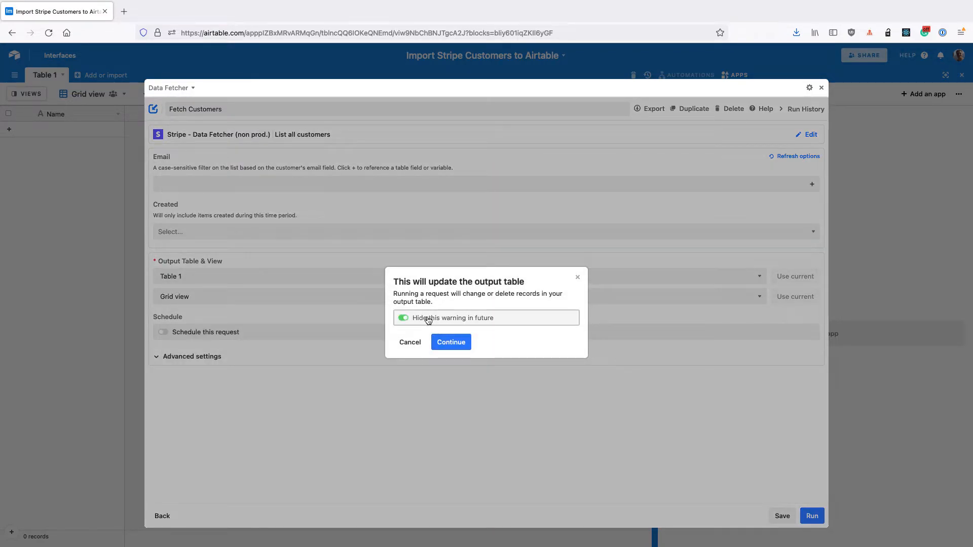
click(446, 343)
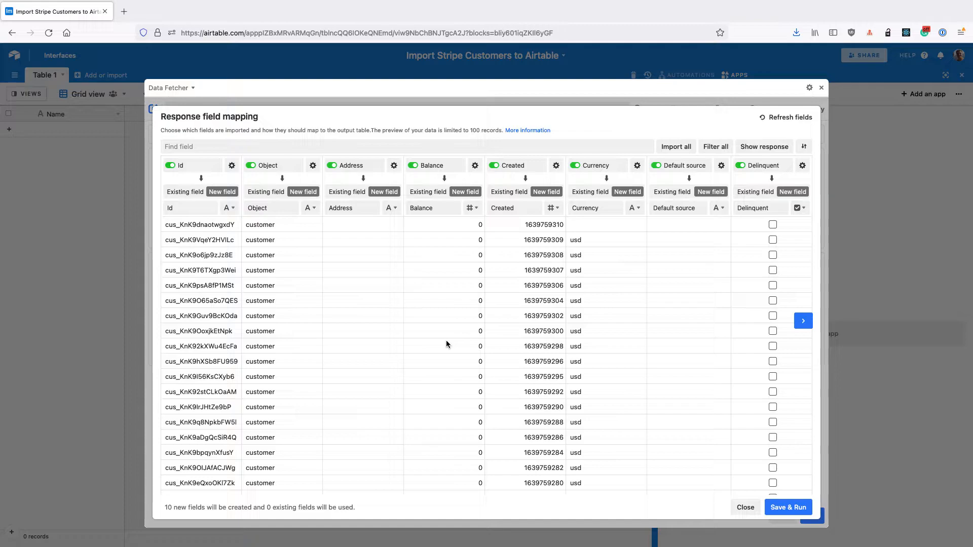
Clear all response fields in the mapping, then enable only the Id and Email fields
click(716, 146)
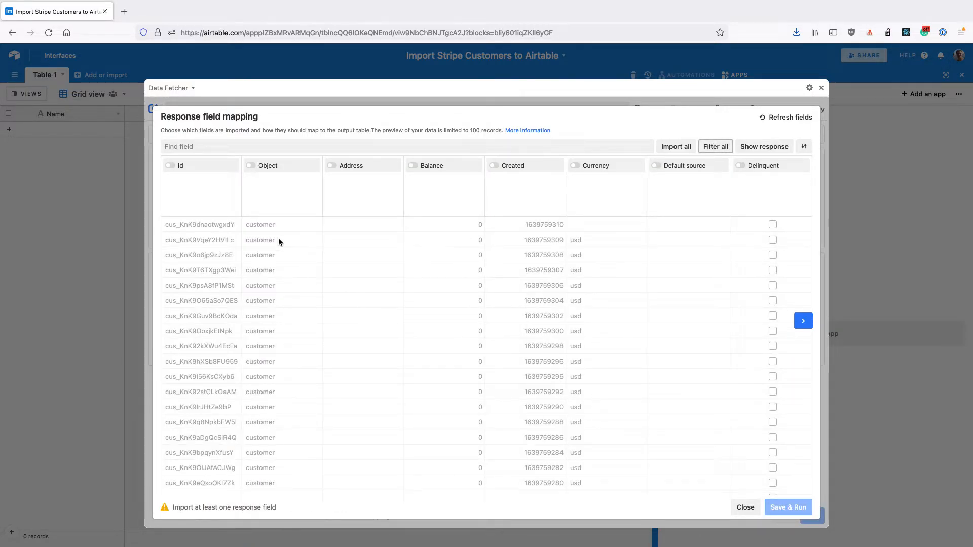
click(215, 175)
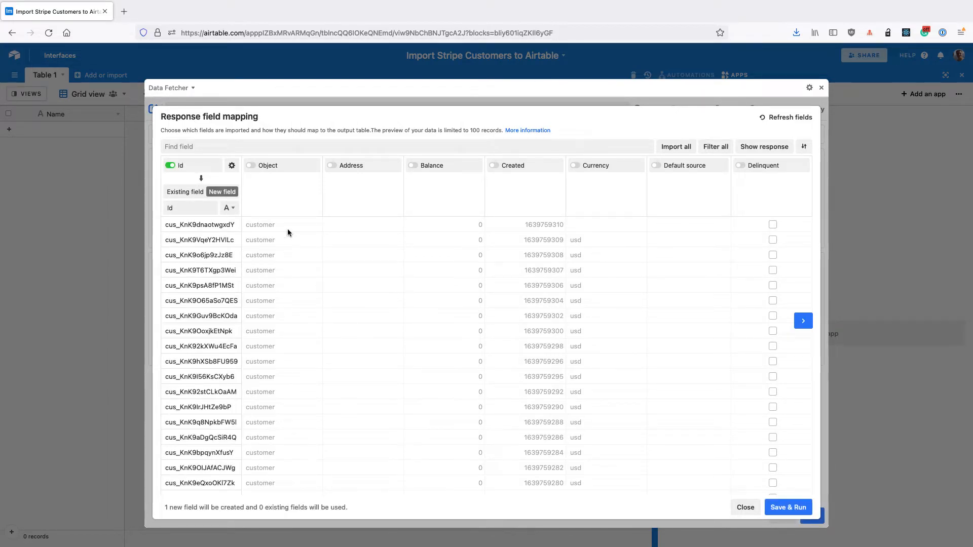
scroll(412, 241, right, 10)
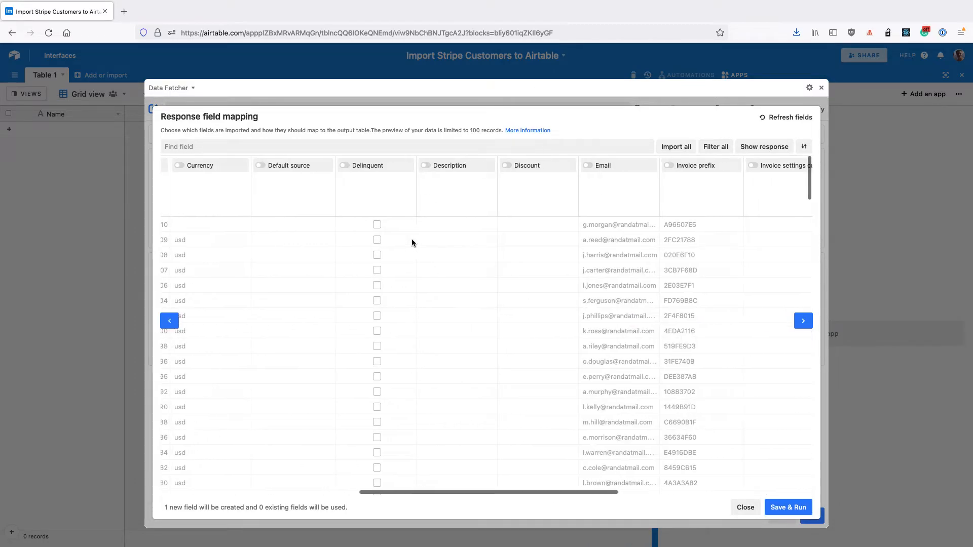
click(609, 166)
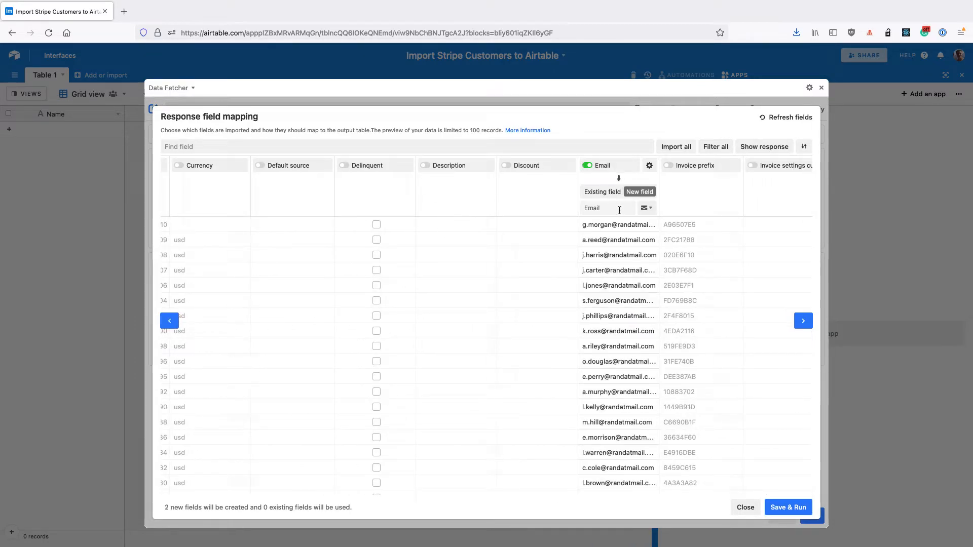
Enable the Name response field, mapped to the existing Name field
scroll(634, 267, right, 2)
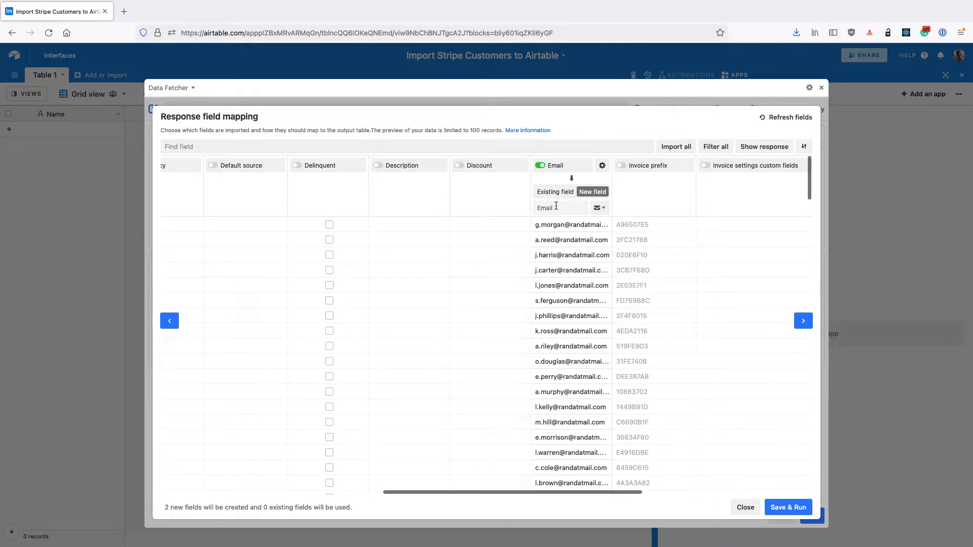
scroll(602, 258, right, 15)
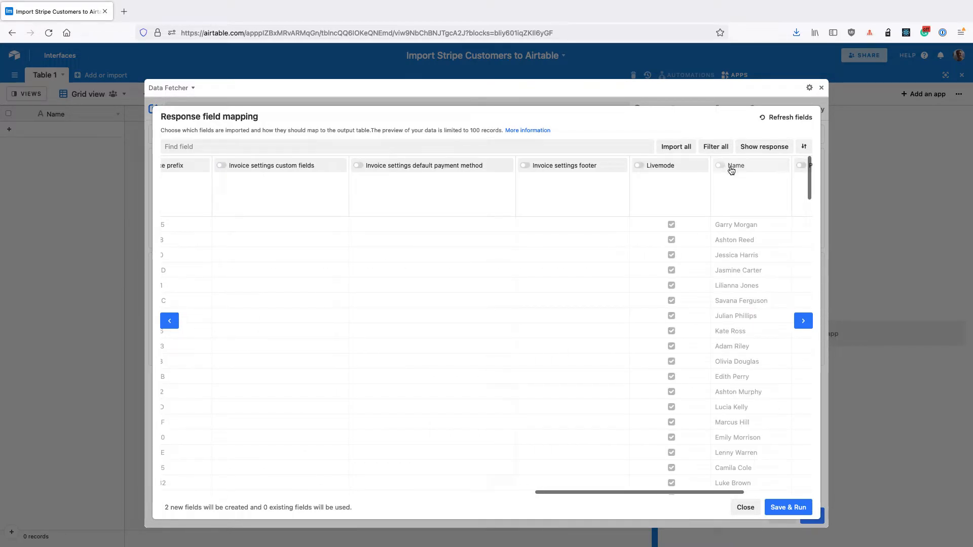
click(731, 169)
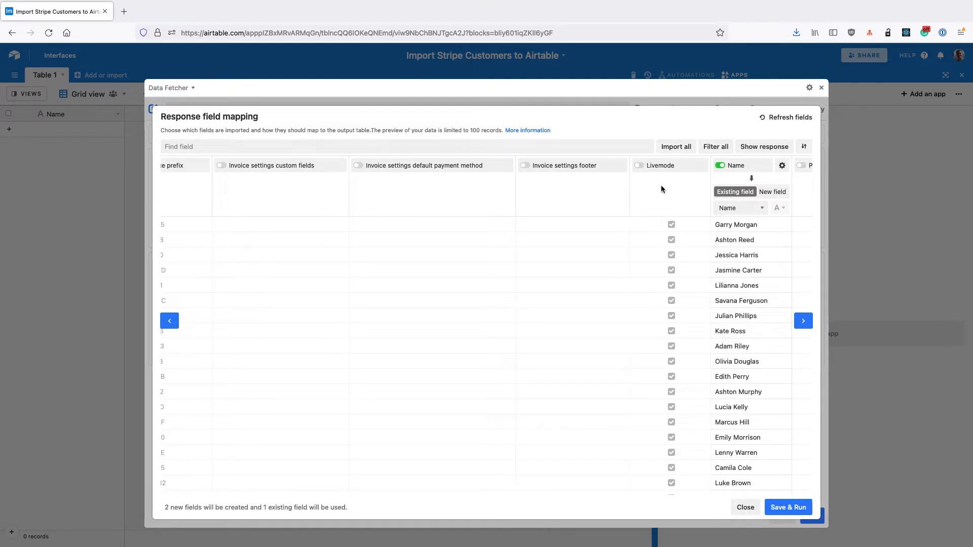
Search the response fields for crea and enable the Created field
scroll(661, 188, right, 4)
click(440, 148)
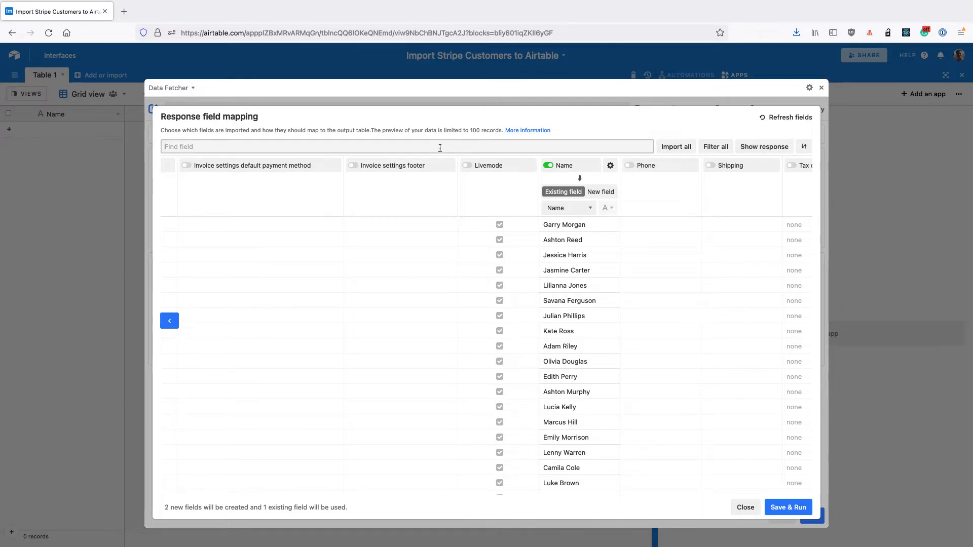
text(crea)
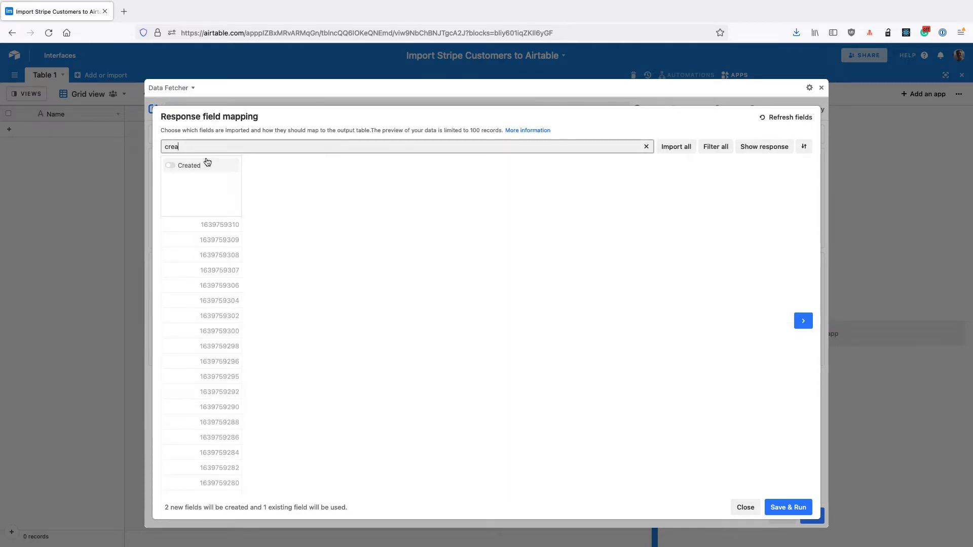
click(207, 162)
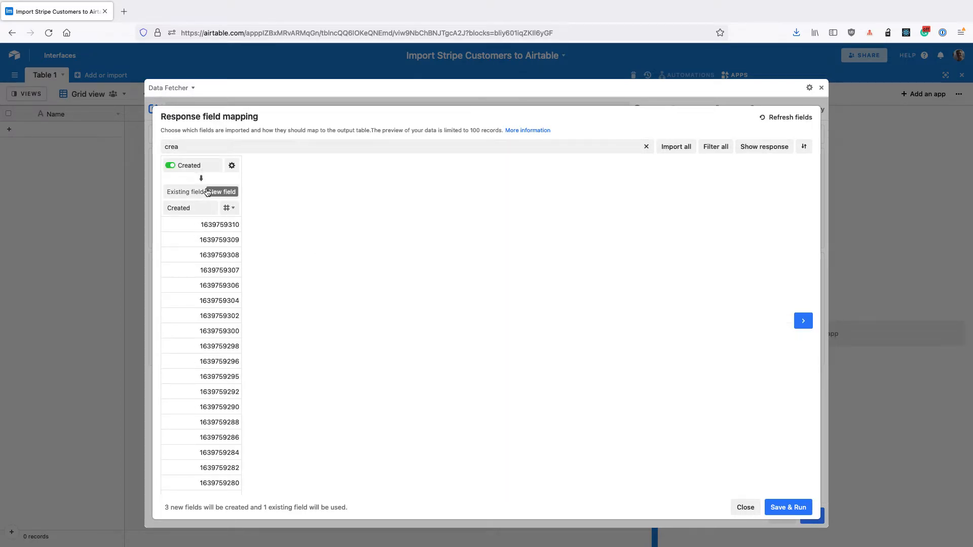
Save the field mapping and run the import into Table 1
click(806, 505)
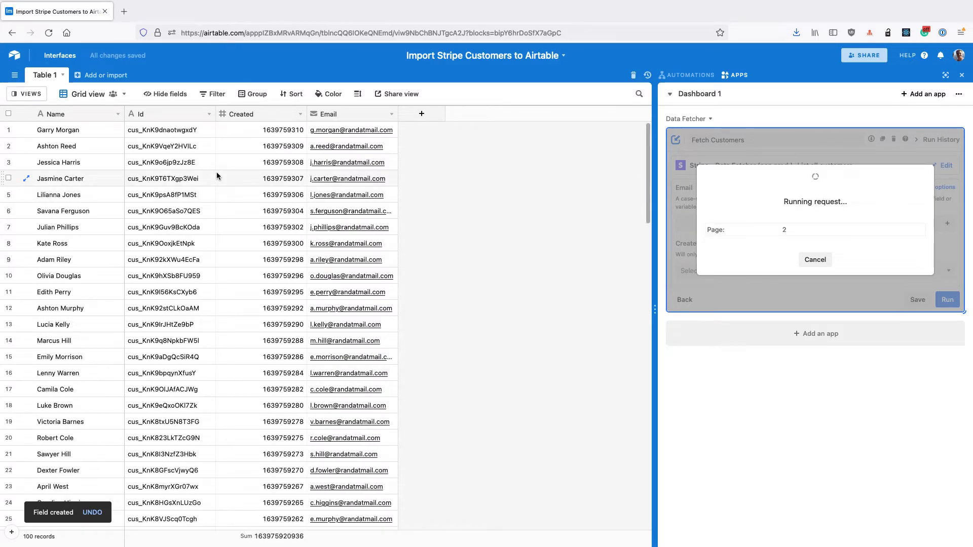
scroll(217, 174, down, 3)
scroll(217, 174, down, 6)
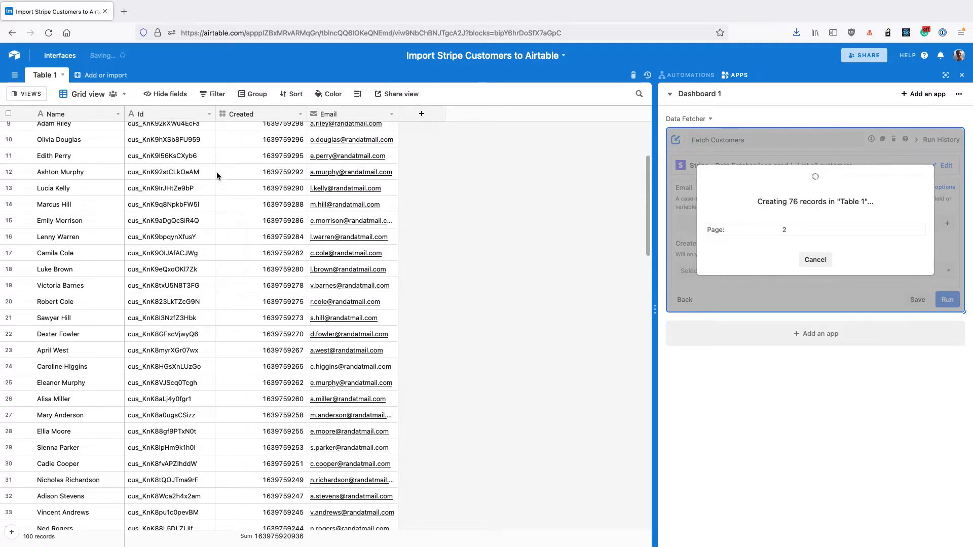
scroll(217, 176, up, 5)
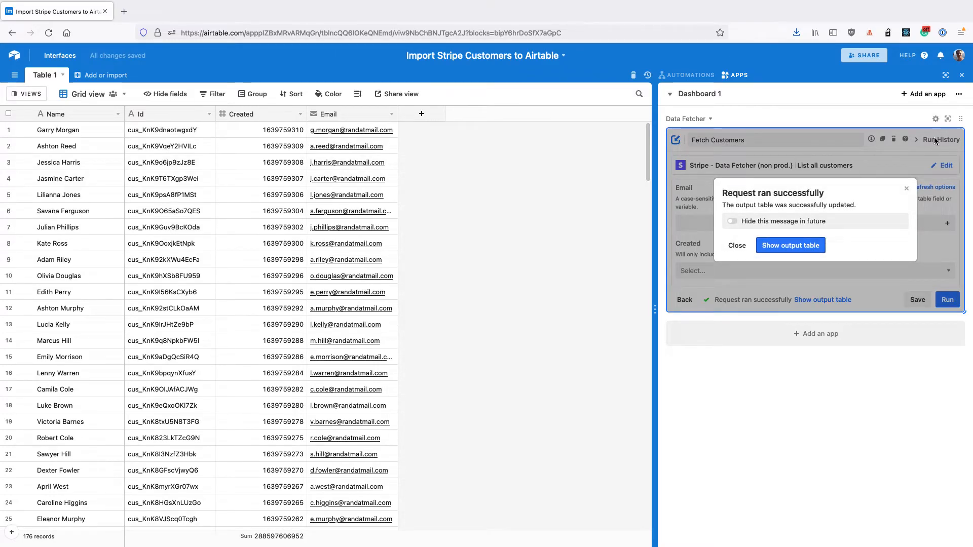
Expand the Data Fetcher app and close the success message
click(948, 119)
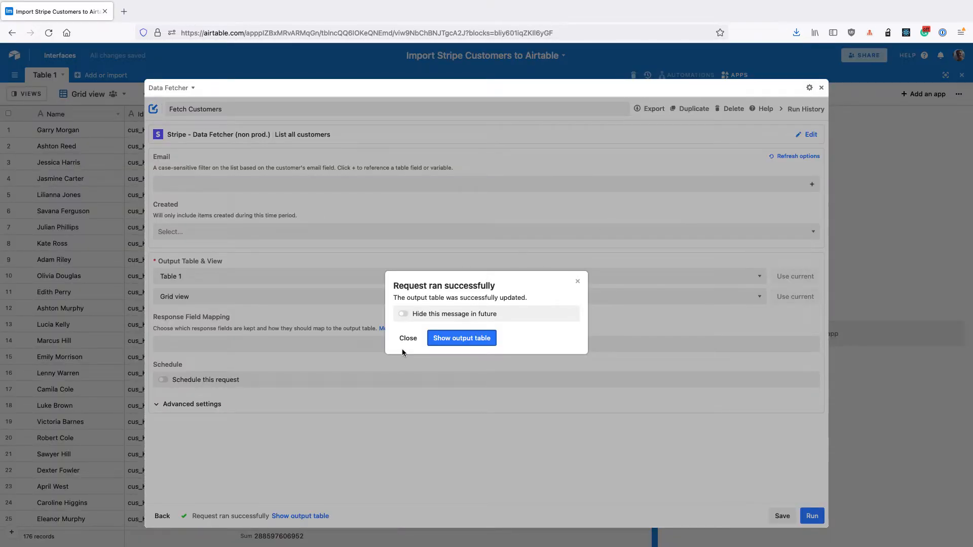
click(408, 339)
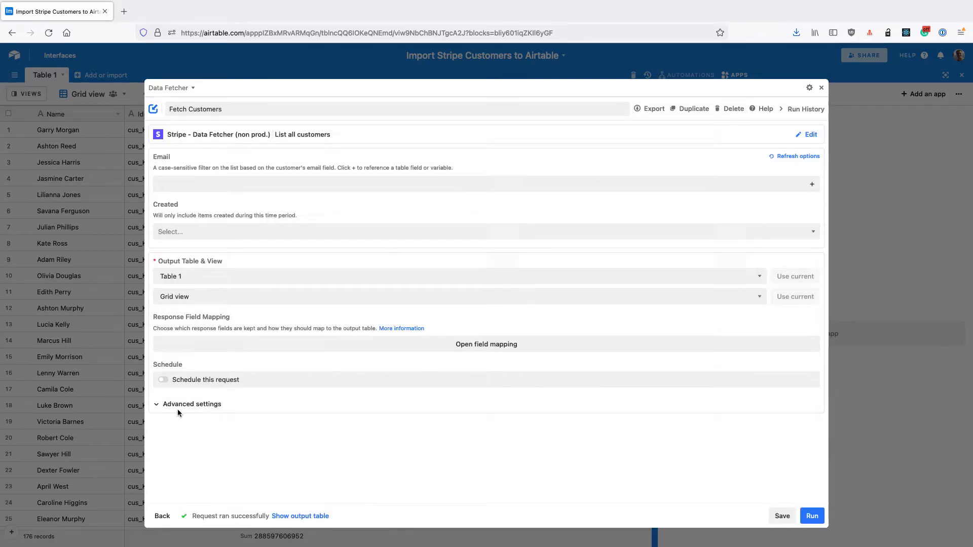
In Advanced settings, set Update Based on Field to Id and save the request
click(192, 404)
scroll(193, 403, down, 5)
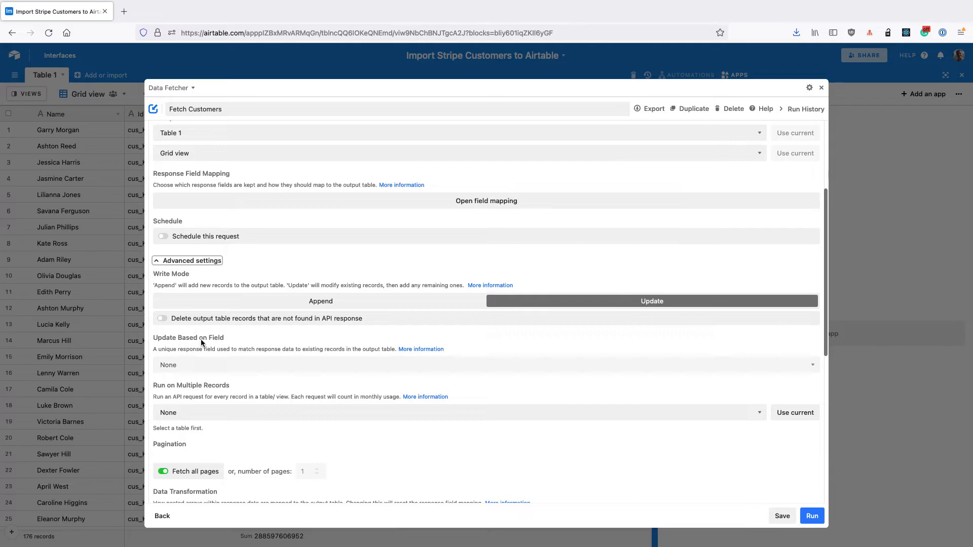
click(191, 366)
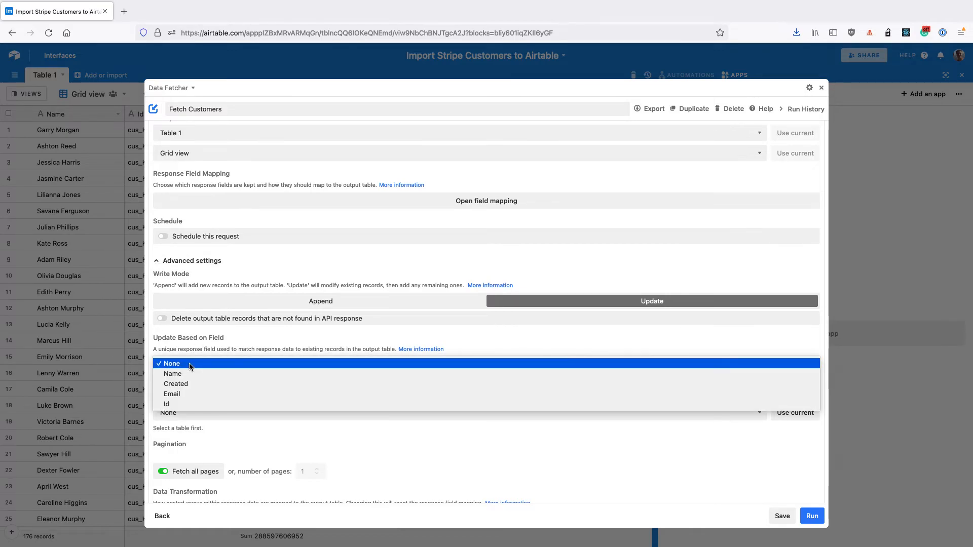
click(184, 402)
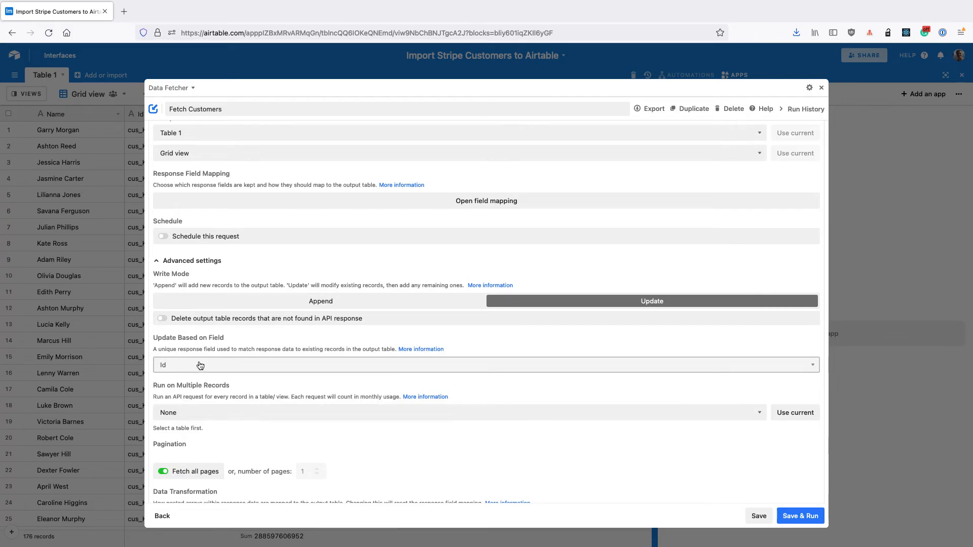
click(755, 516)
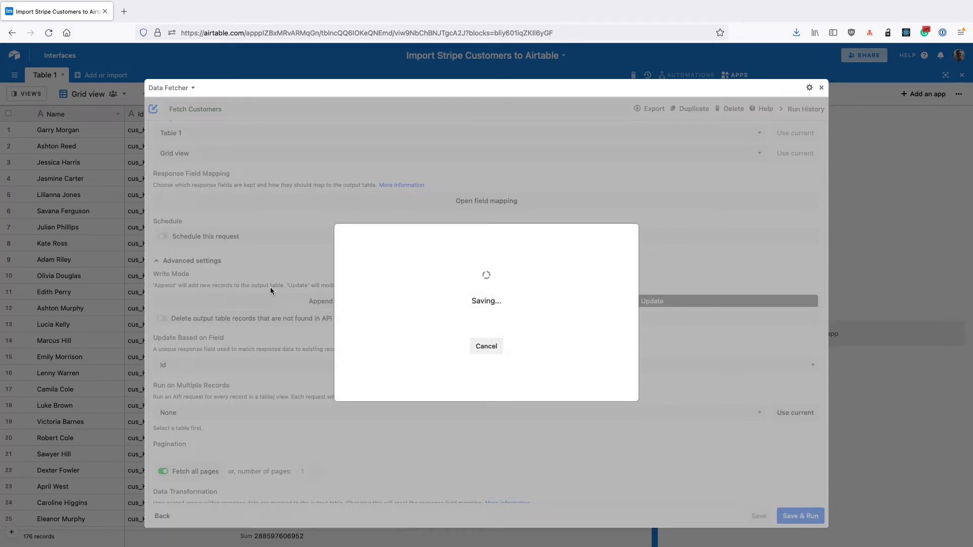
scroll(270, 290, up, 1)
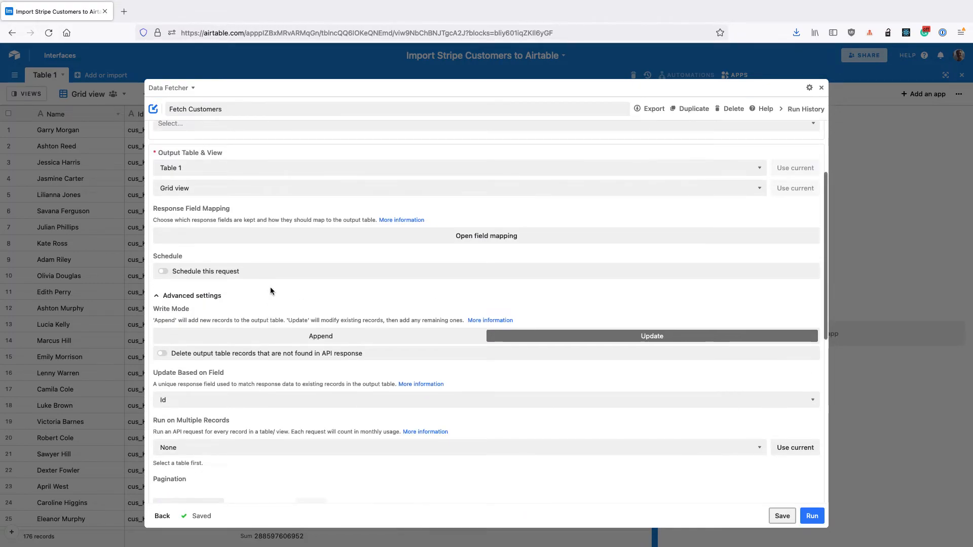
click(202, 272)
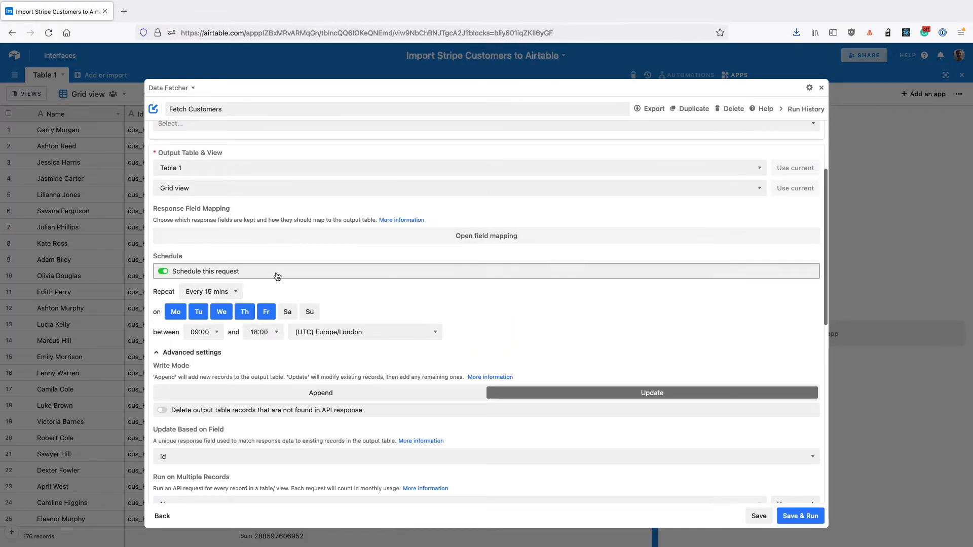
click(226, 272)
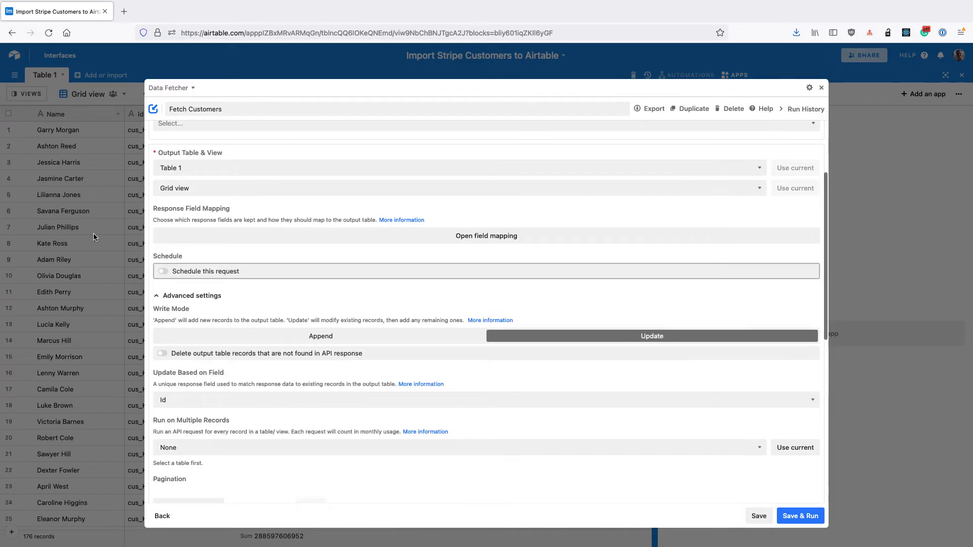
Insert a new field to the right of the Created field and name it Created time
click(101, 160)
right_click(273, 120)
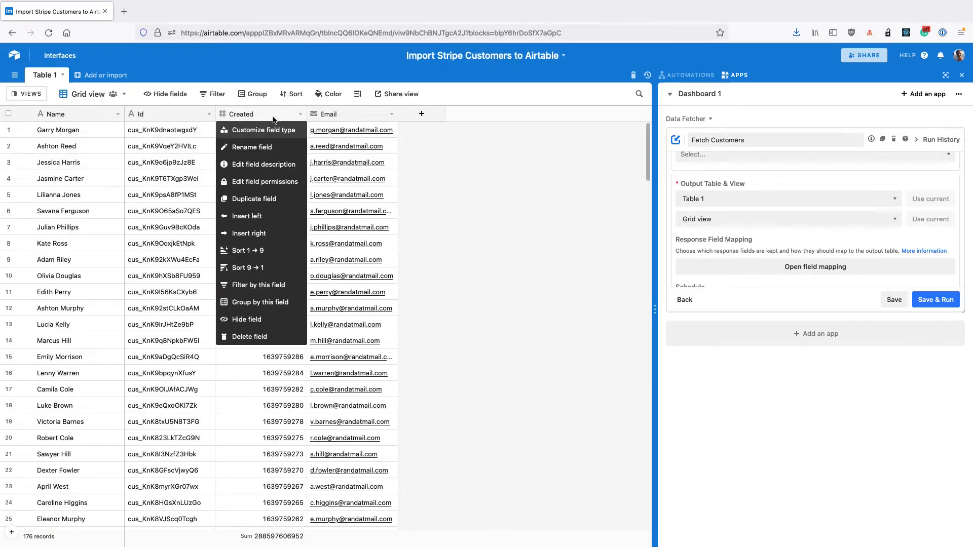
click(255, 236)
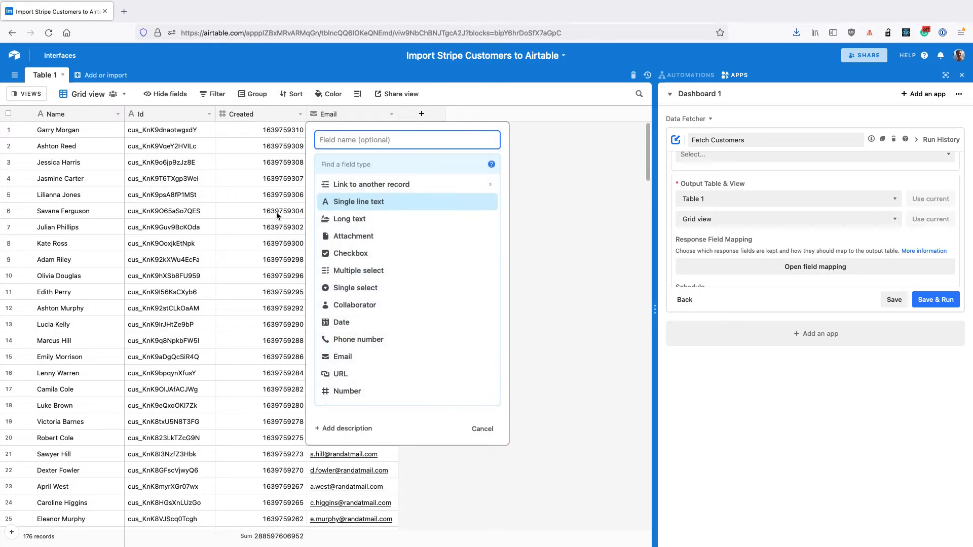
text(Creat)
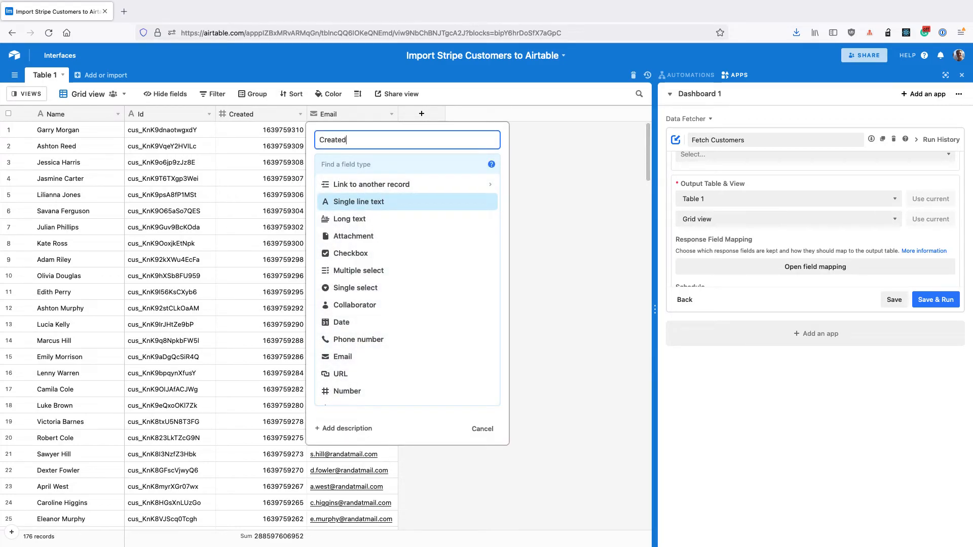
text(ed time)
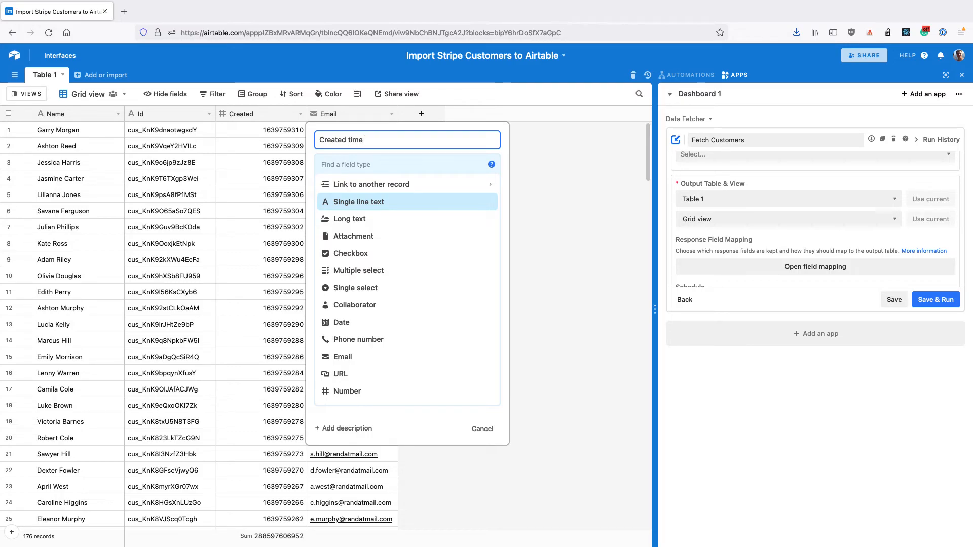
Make Created time a Formula field with DATEADD('1/1/1970',Created,'seconds') and create it
click(358, 160)
text(f)
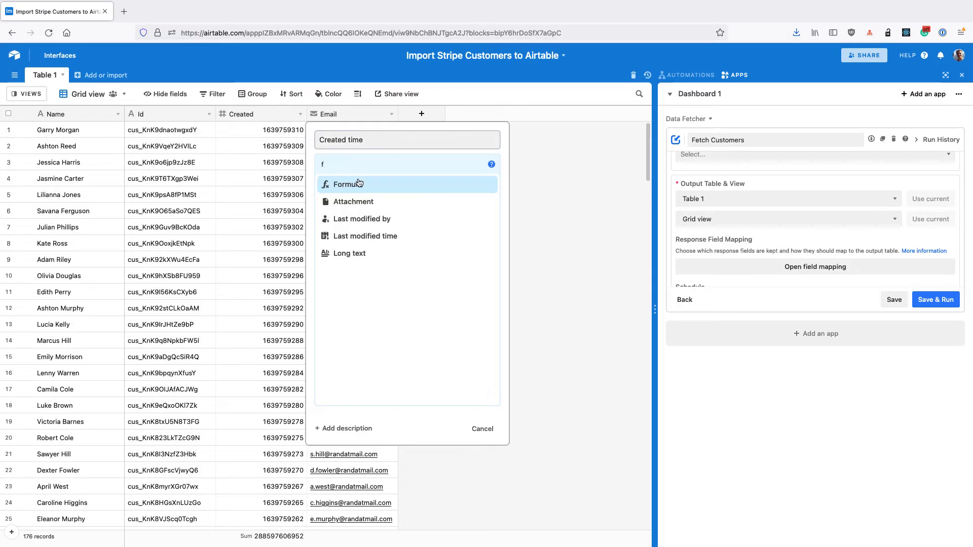
click(358, 183)
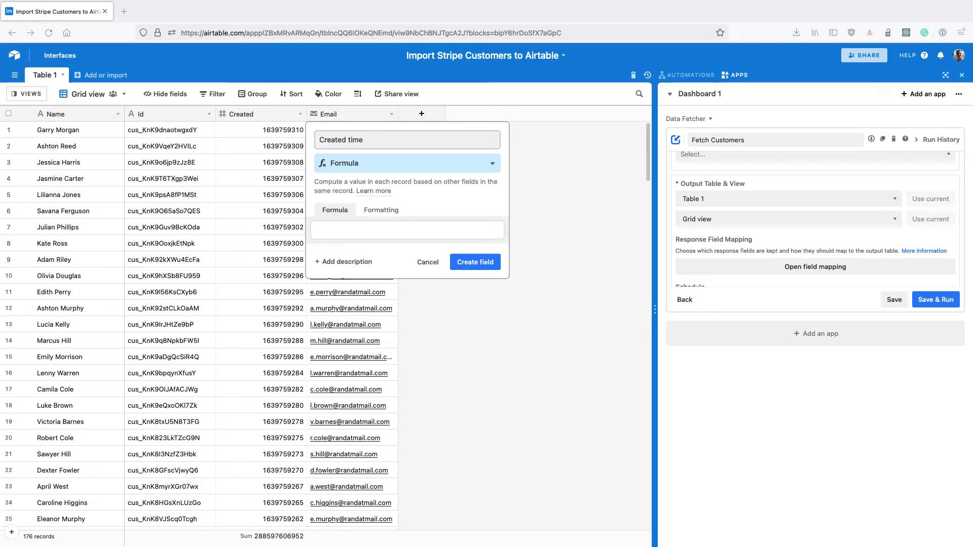
click(369, 233)
text(DATEADD('1/1/1970',Created,'seconds'))
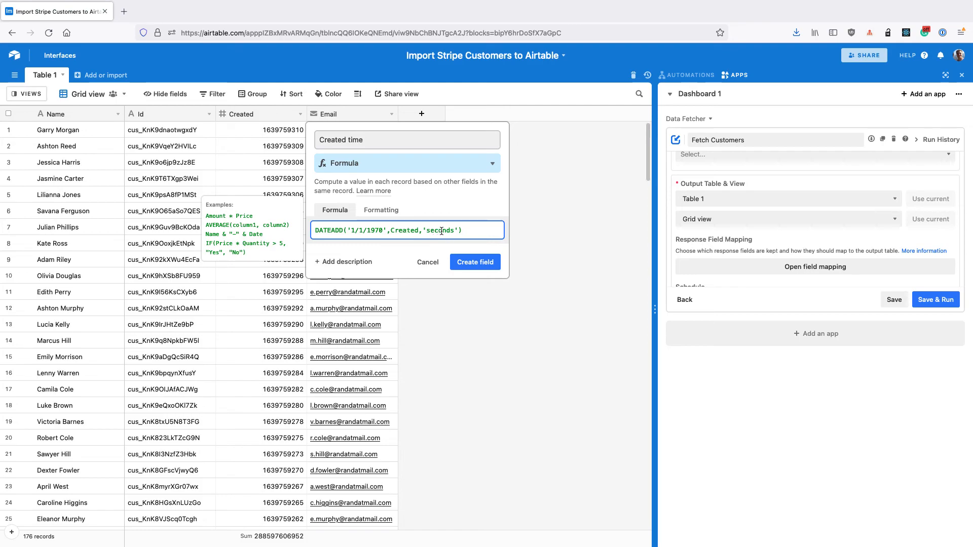
click(476, 261)
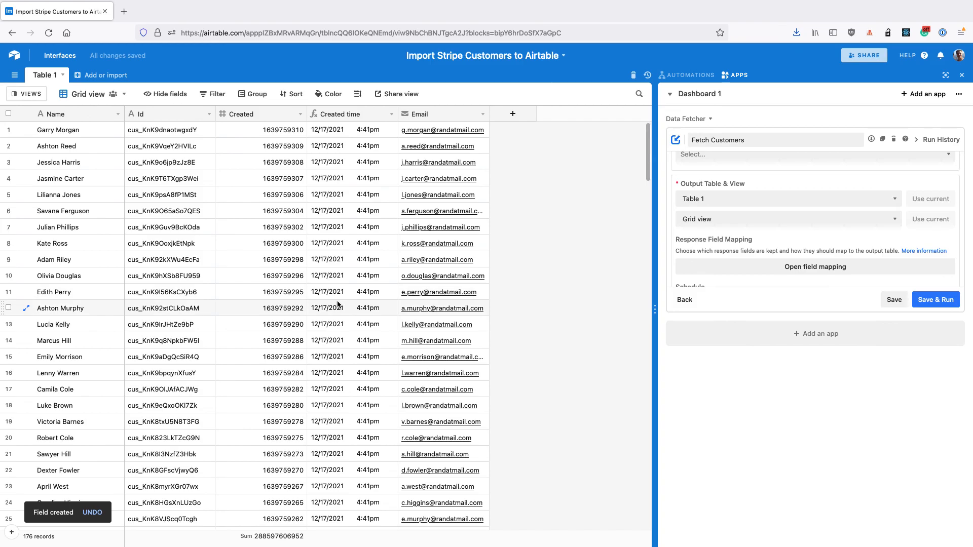
scroll(338, 304, down, 10)
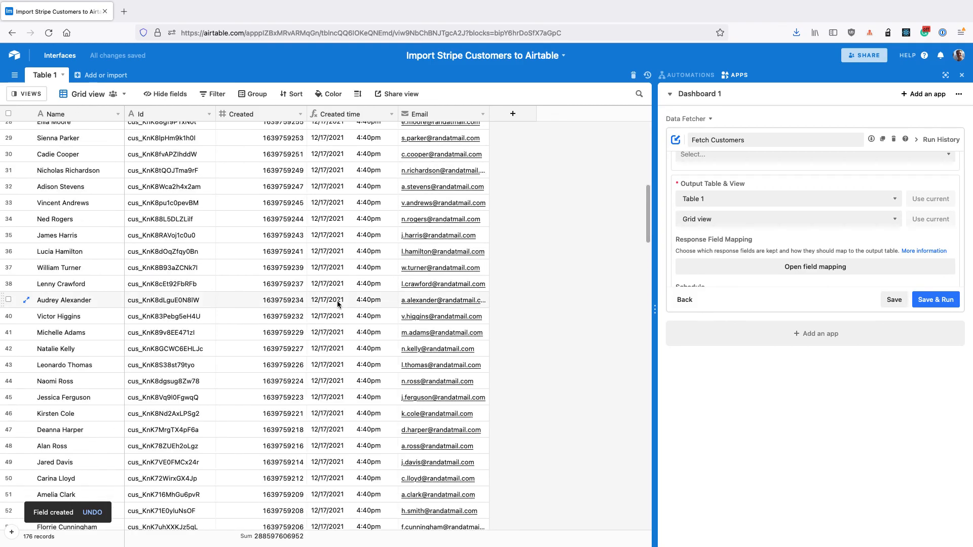